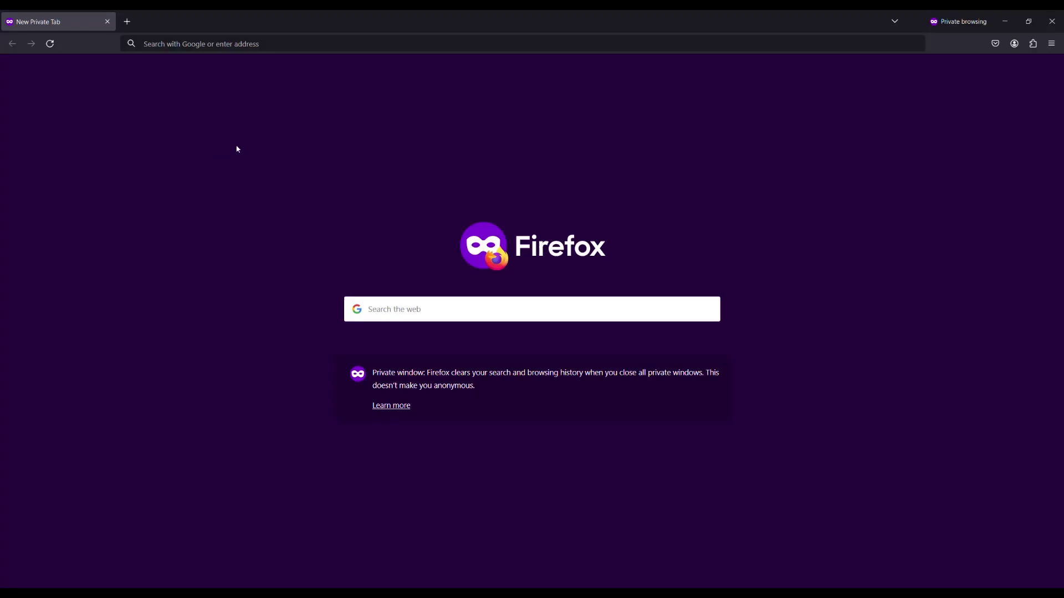
Go to the jenkins.datawiza.net site in the browser.
left_click(171, 48)
type("https://jenkins.datawiza.net/")
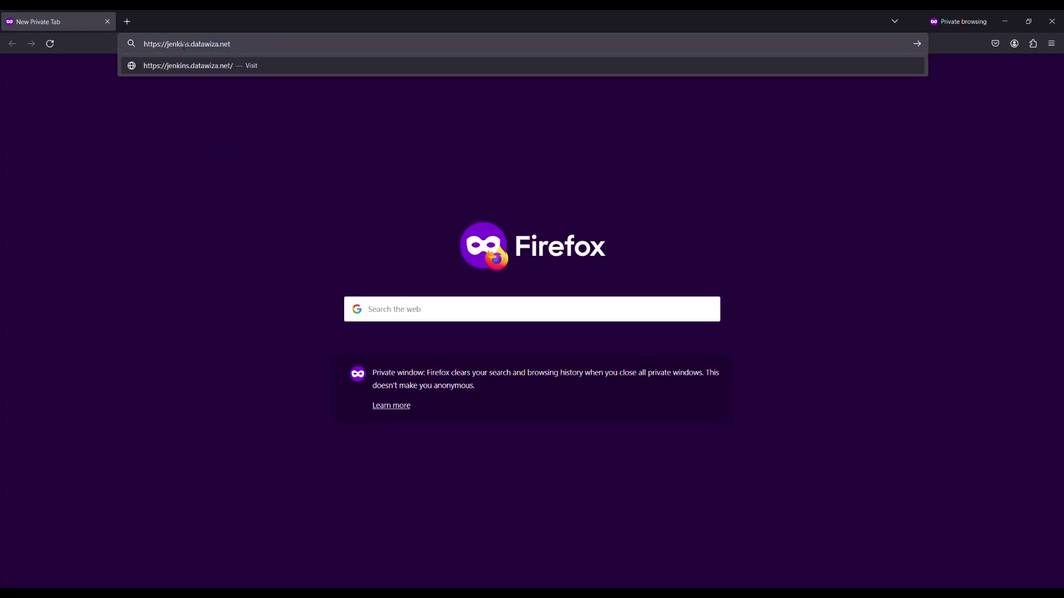
key("Return")
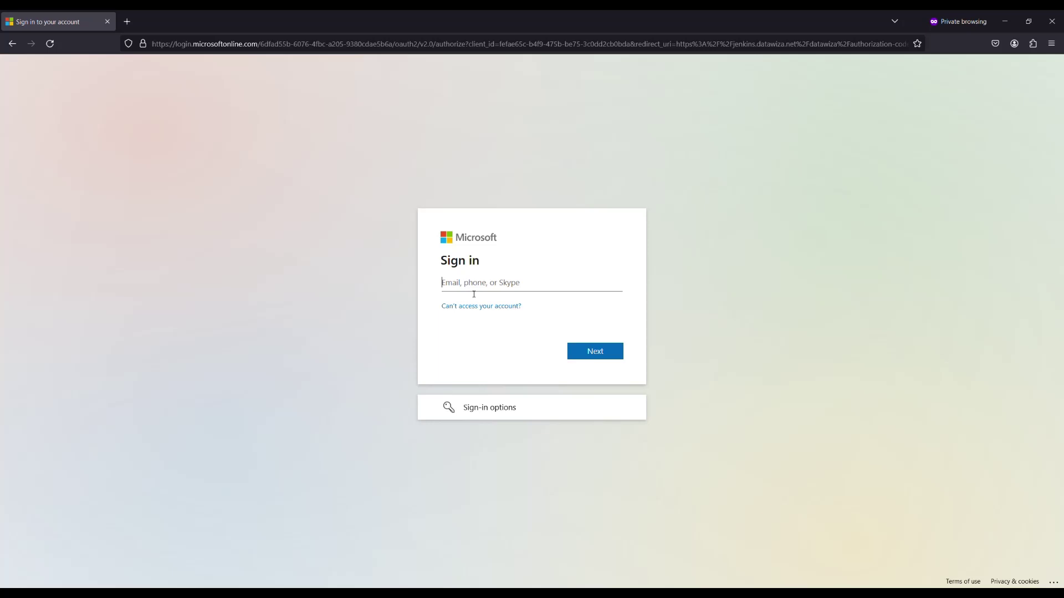
Sign in to Microsoft Entra ID with the test account's email and password.
key("Return")
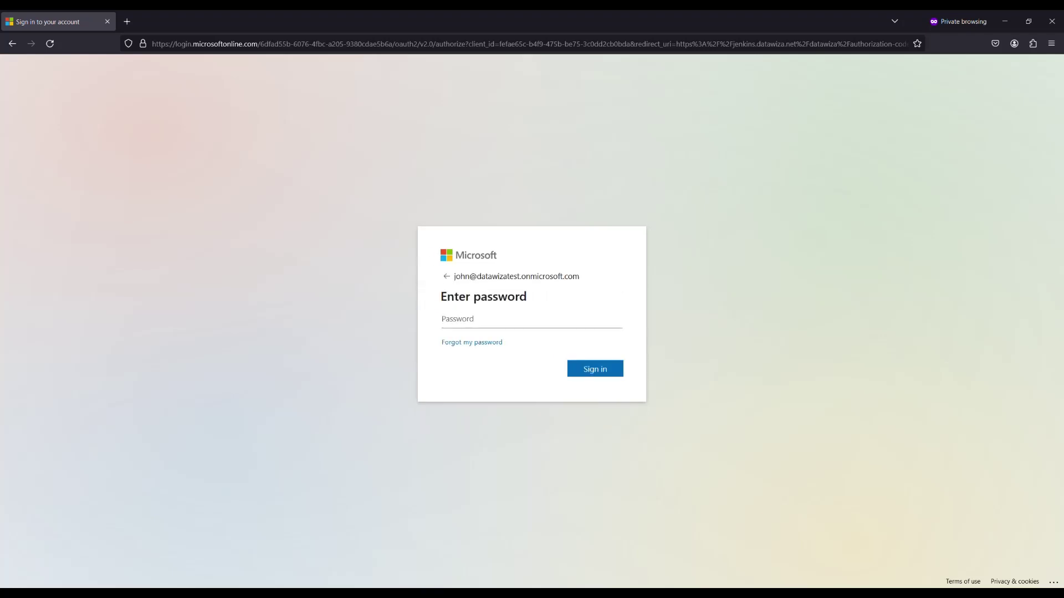
type("••••••")
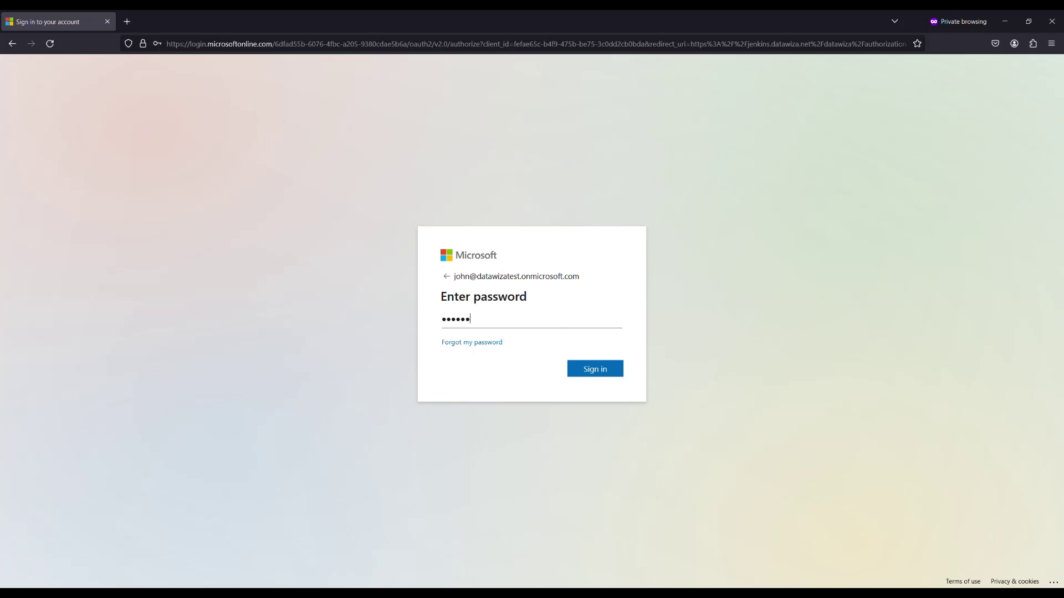
type("••••")
key("Return")
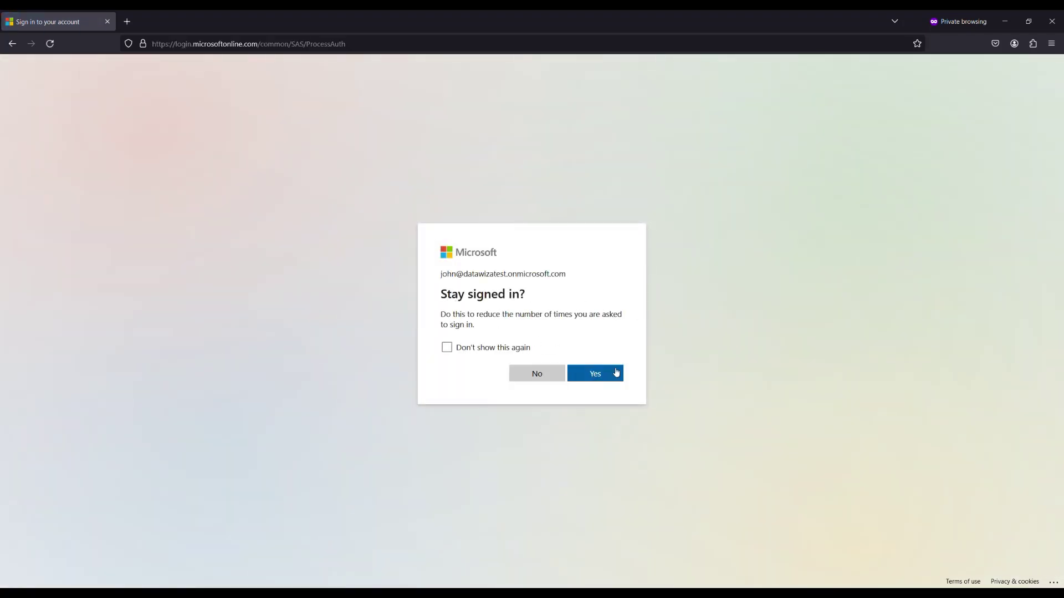
Stay signed in to Microsoft, then log in to Jenkins with the user's username and password.
left_click(612, 371)
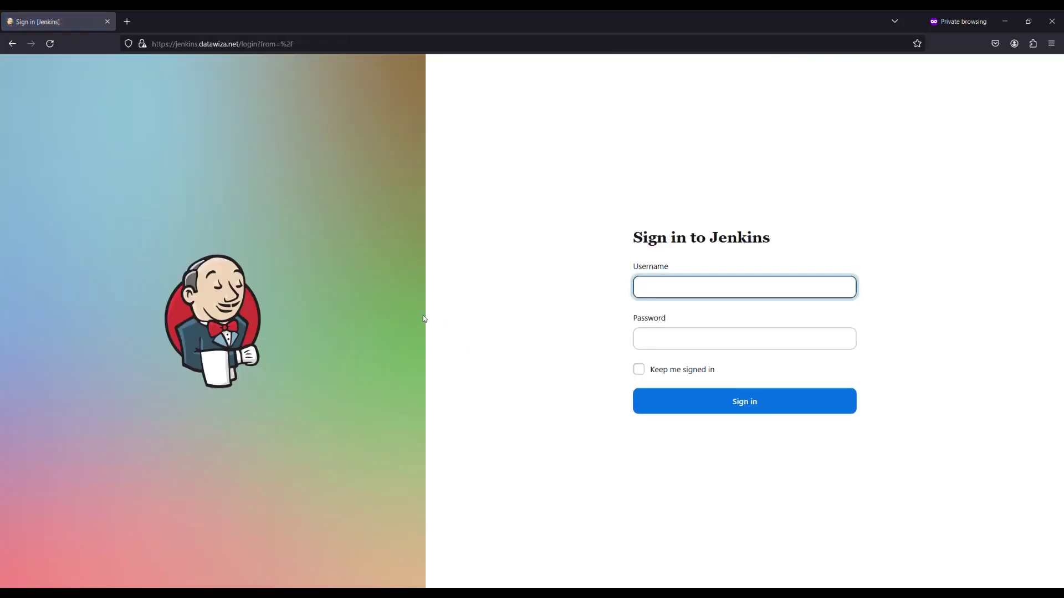
type("john")
key("Tab")
type("•••••••••••")
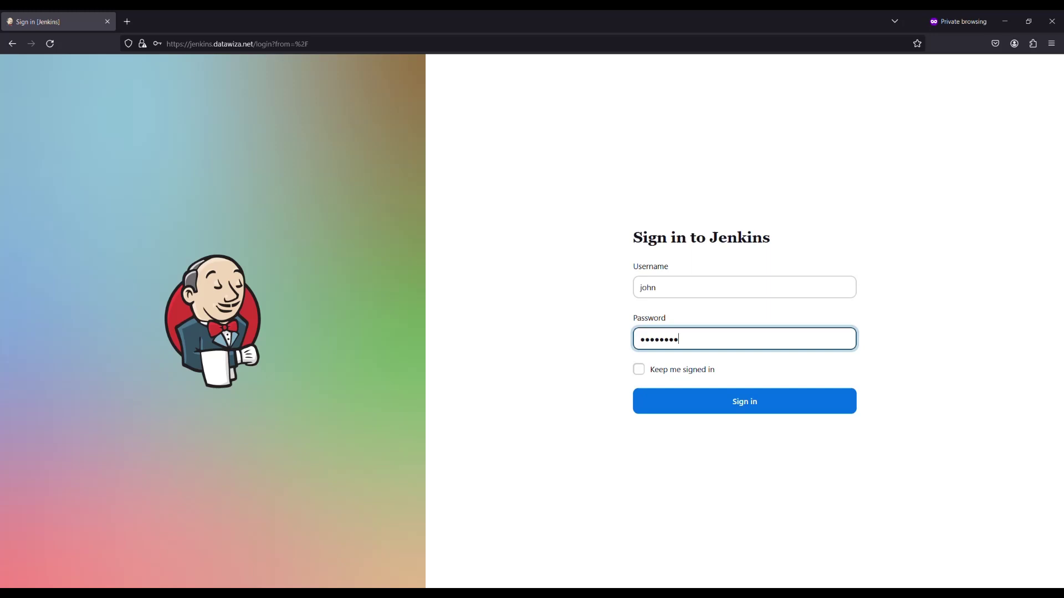
left_click(724, 406)
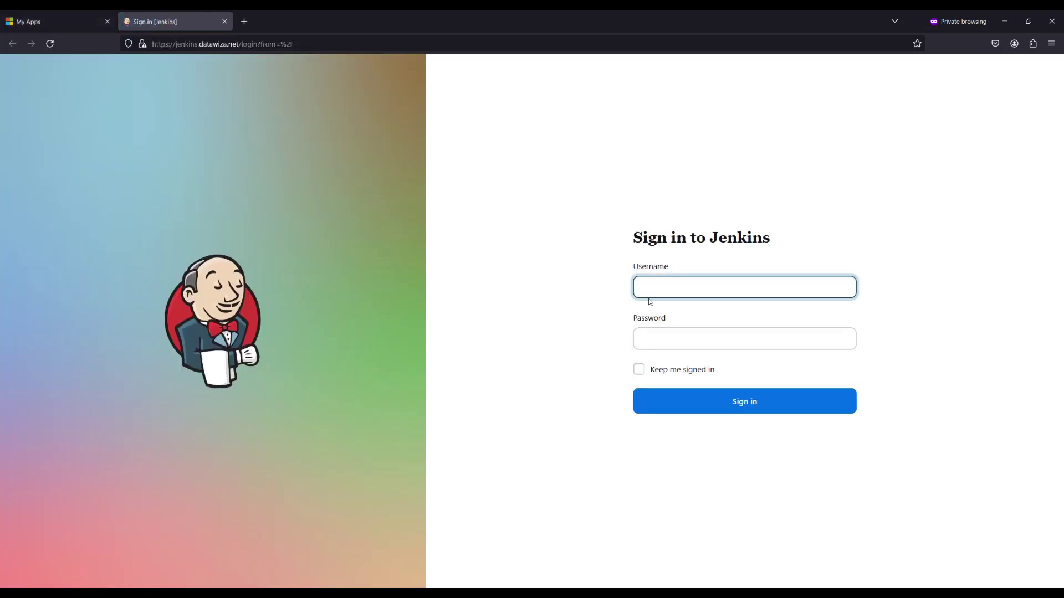
Re-enter the Jenkins username and password and submit the sign-in.
type("john")
key("Tab")
type("password")
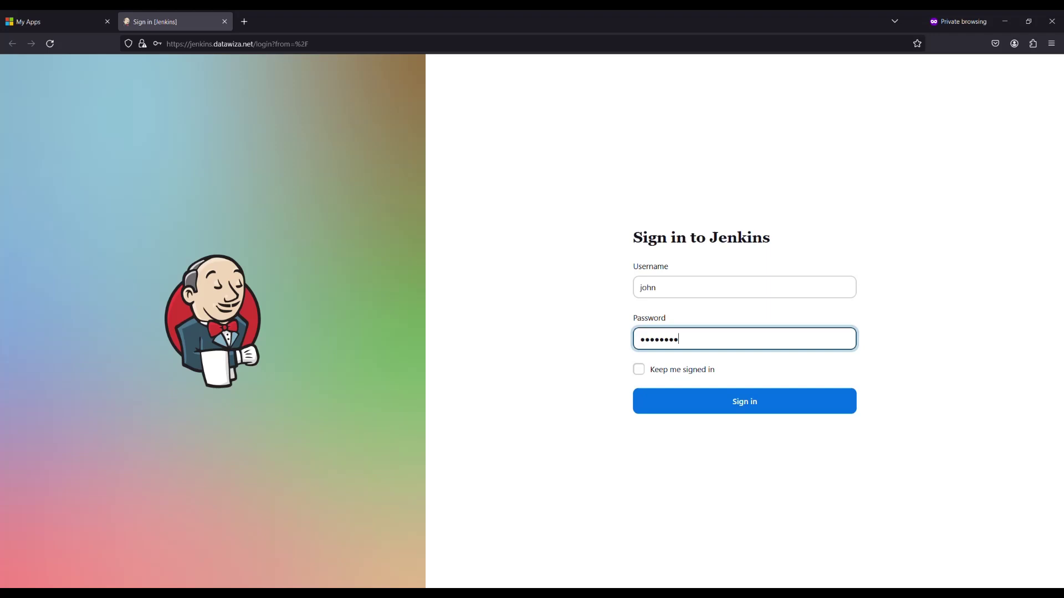
type("123")
key("Return")
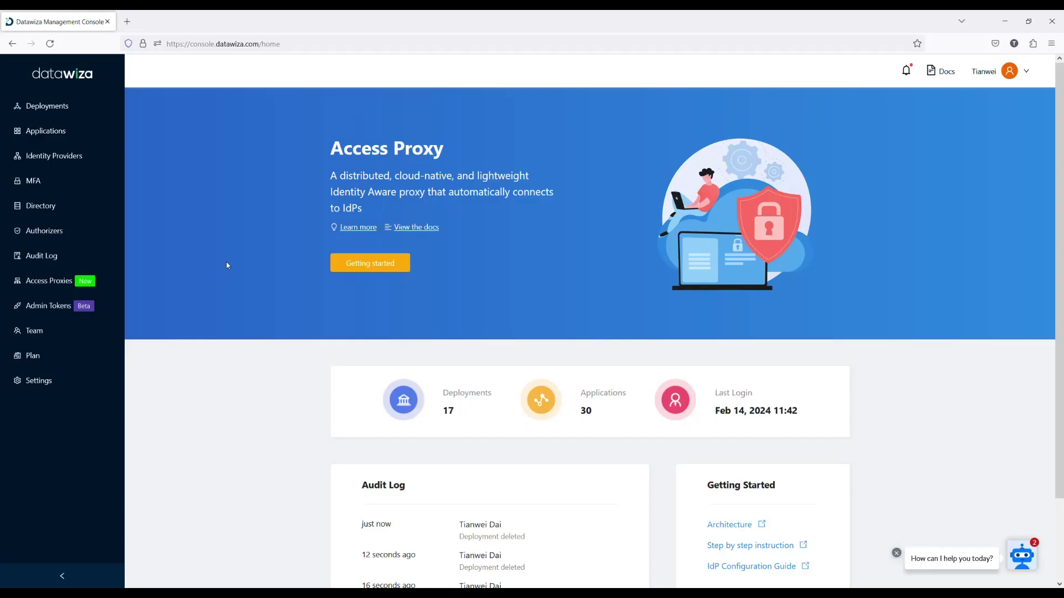
Create a new deployment named 'Datawiza MFA Demo'.
left_click(370, 269)
left_click(192, 194)
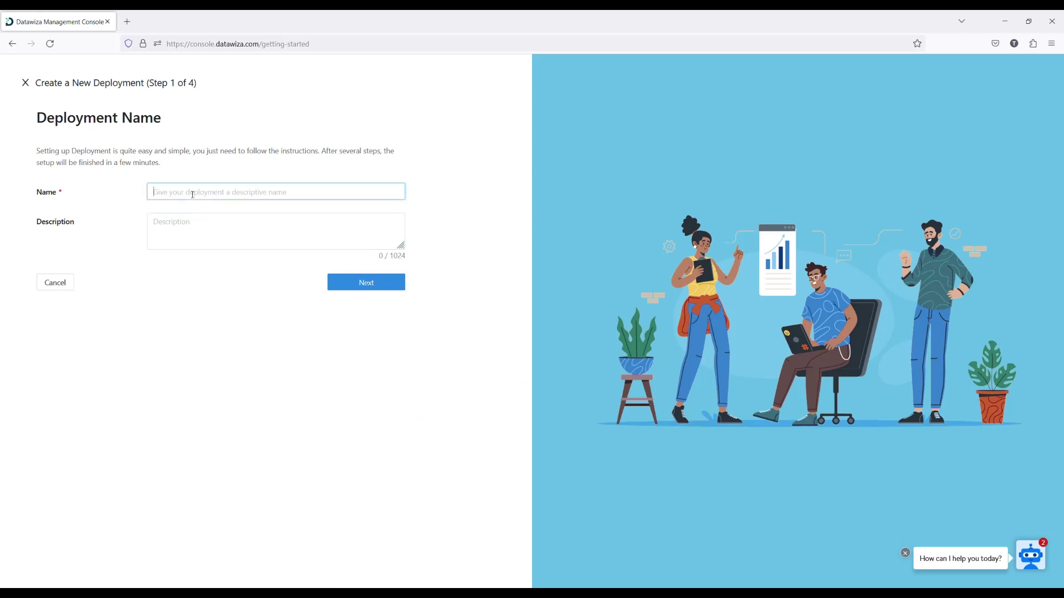
type("Datawiza MFA Demo")
left_click(384, 284)
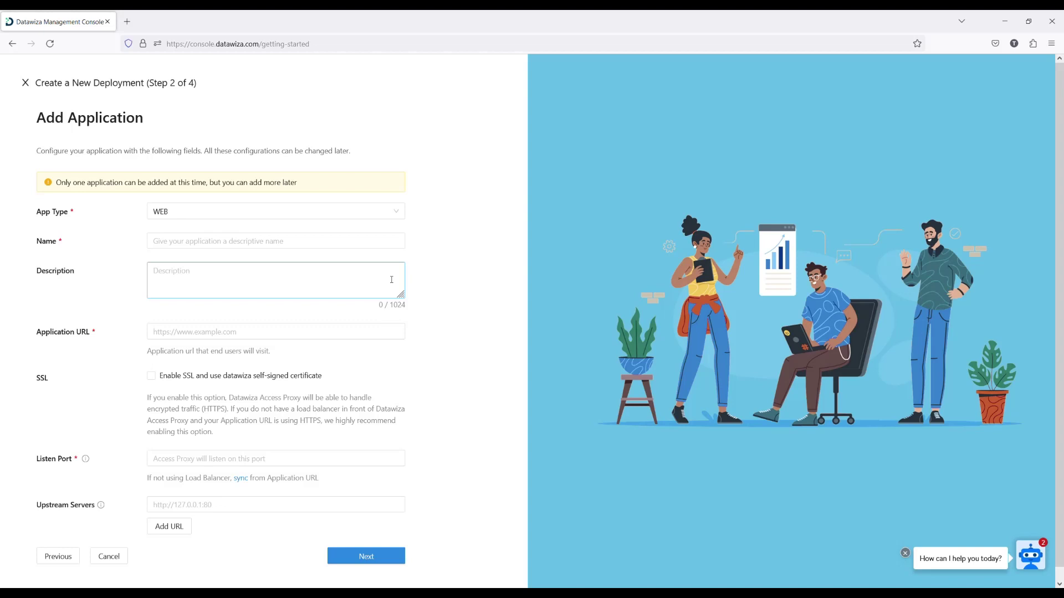
left_click(202, 242)
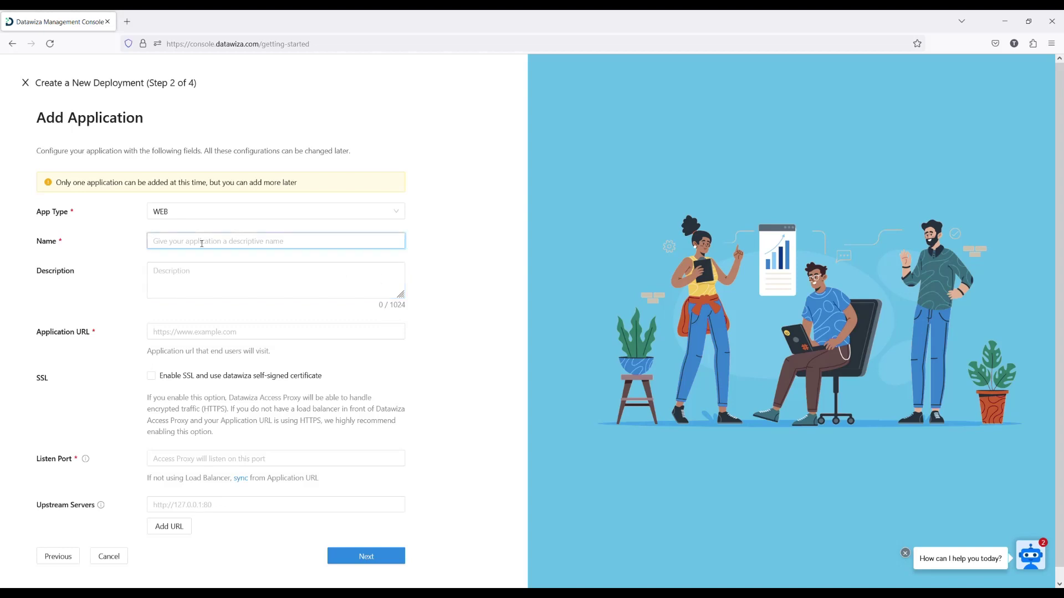
type("Jenkins")
left_click(182, 335)
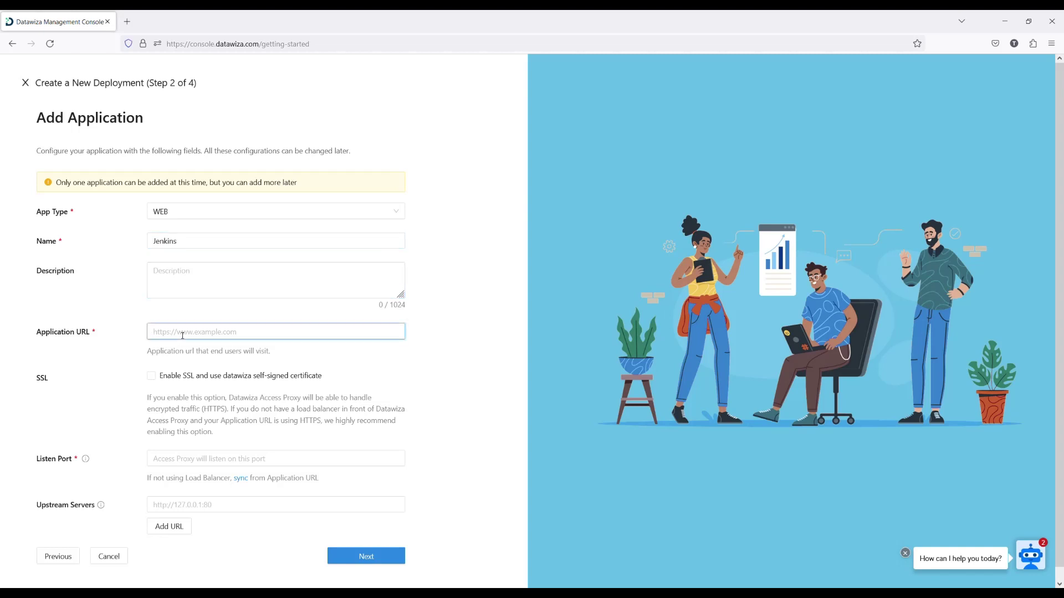
type("htt")
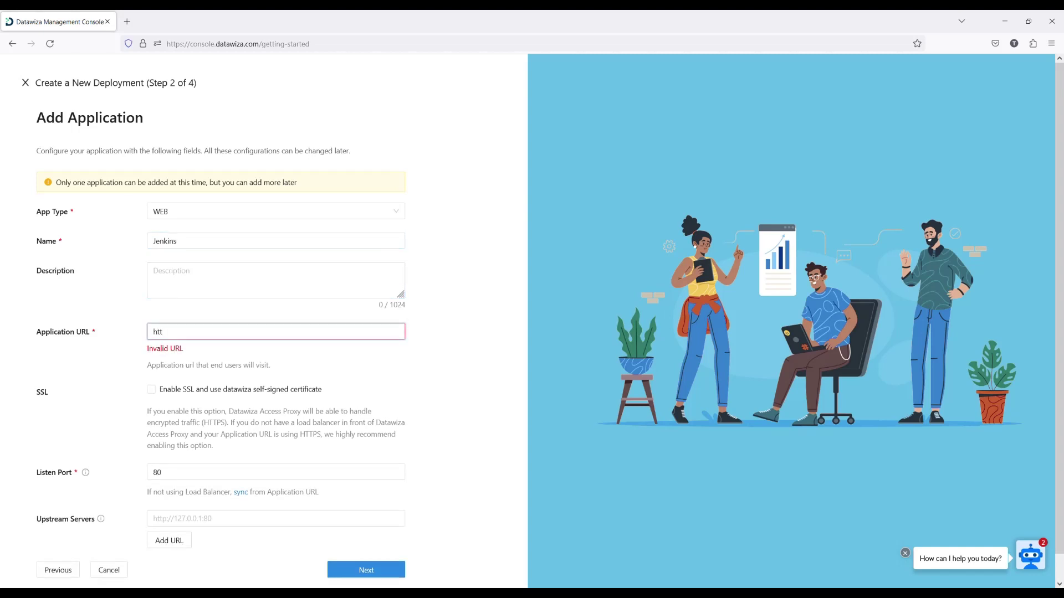
type("ps://jenkins.datawiza.net")
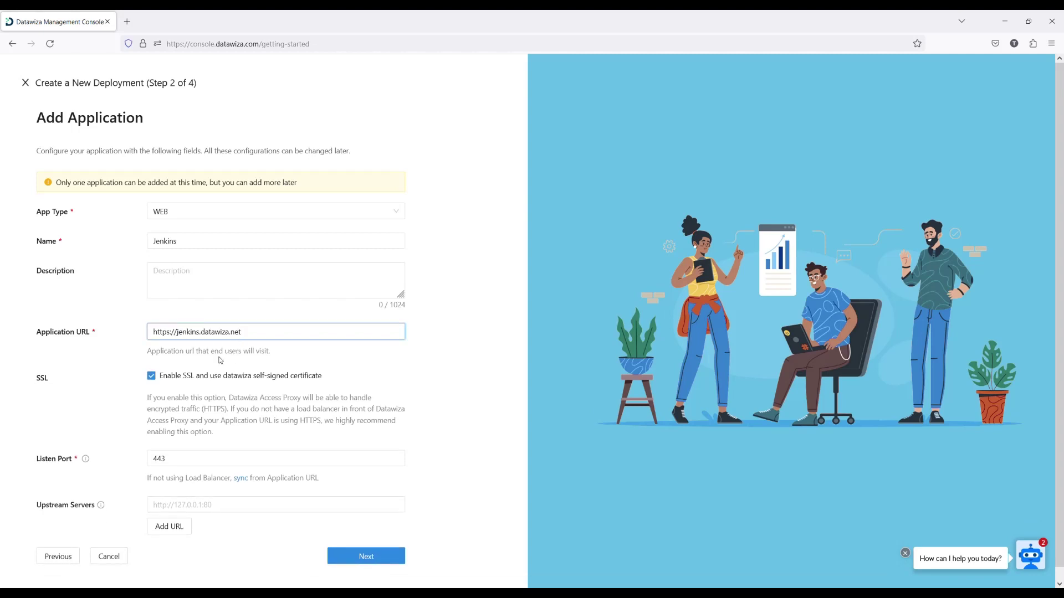
left_click(199, 505)
type("http")
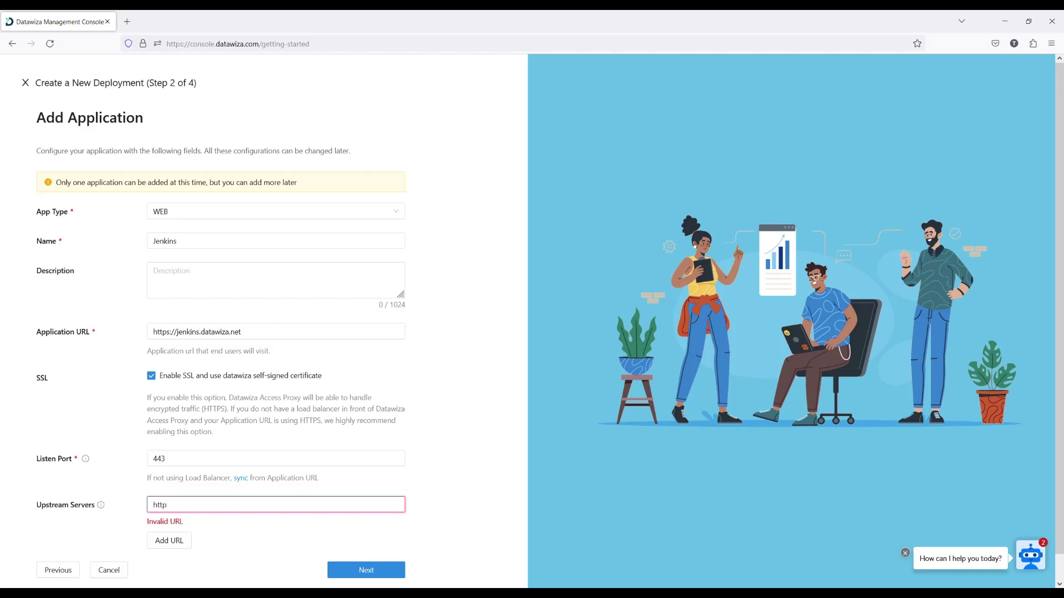
type("://")
type("host.docker.internal:8080")
left_click(464, 518)
Create an OIDC Microsoft Entra ID identity provider named 'Entra MFA for Jenkins'.
left_click(369, 558)
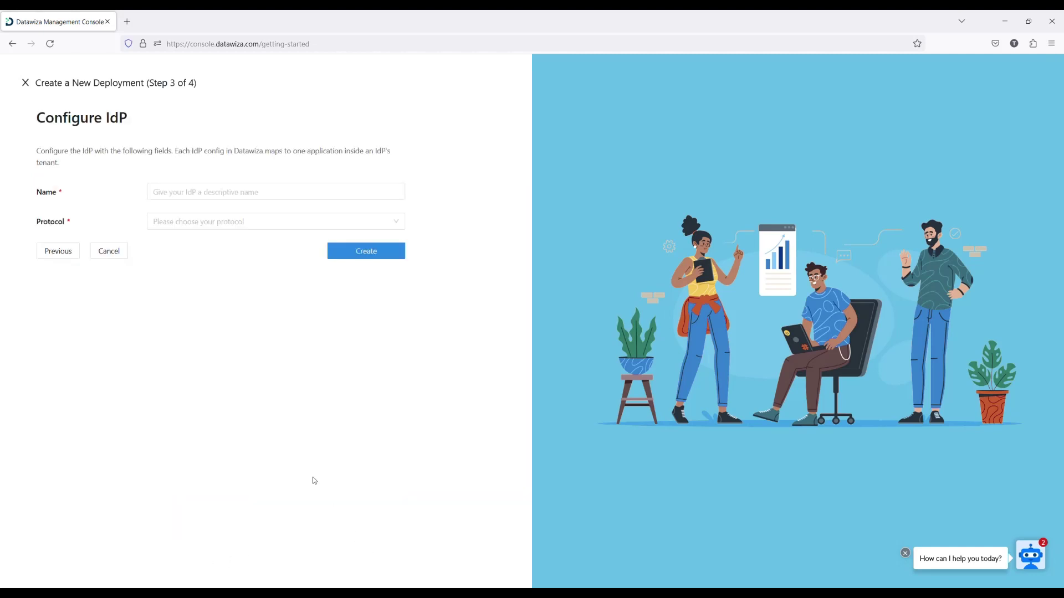
left_click(180, 196)
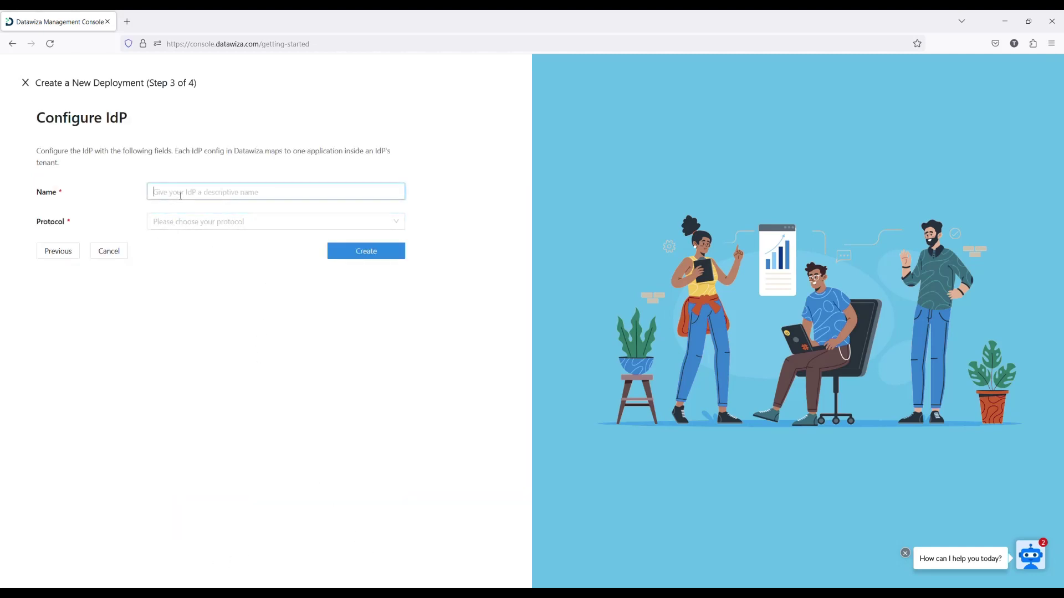
type("Entra MFA for Jenkins")
left_click(197, 223)
left_click(180, 240)
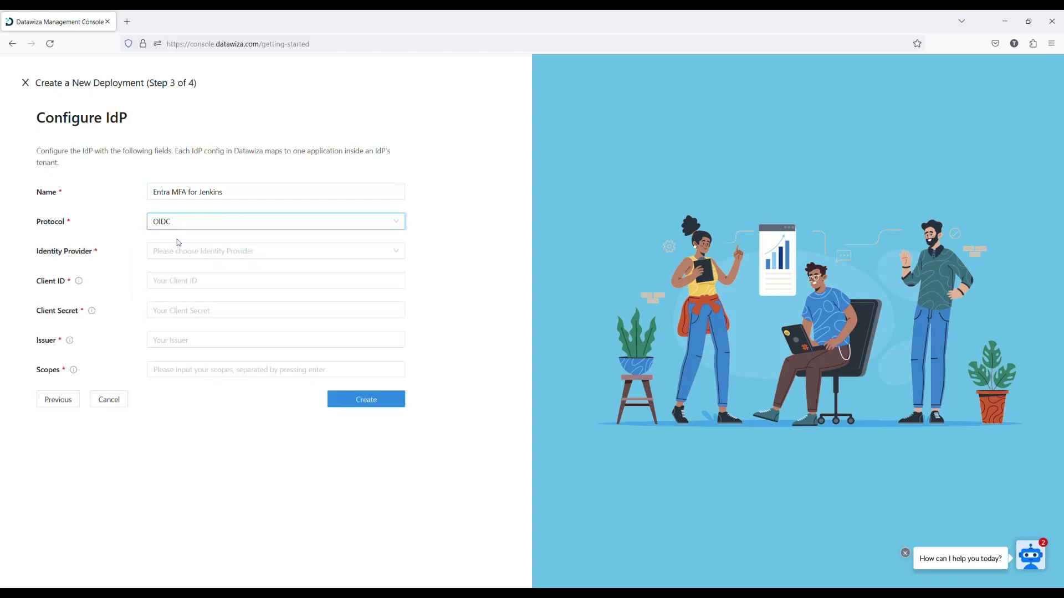
left_click(176, 253)
left_click(205, 304)
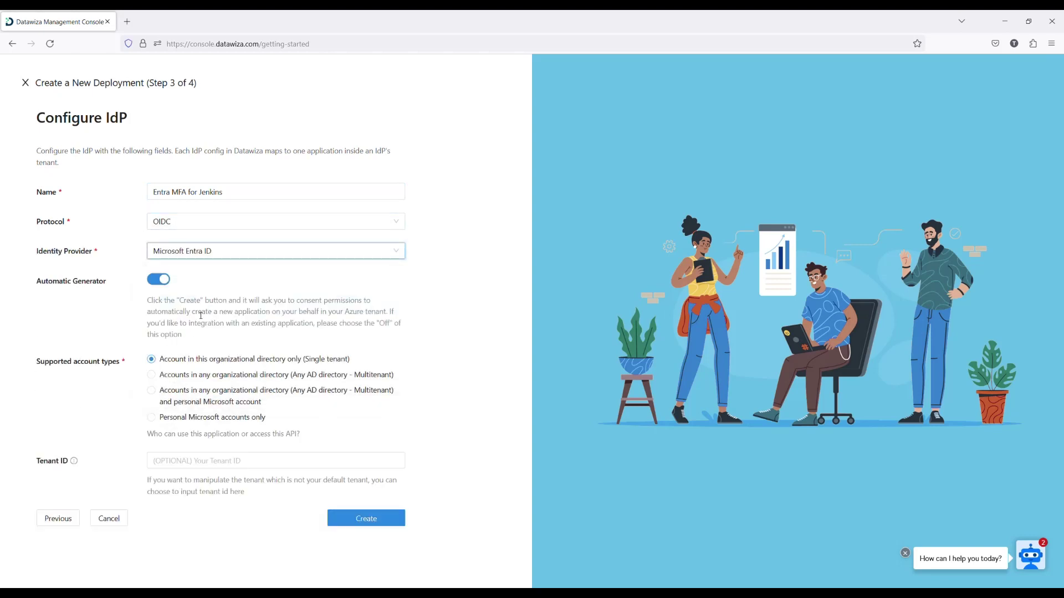
left_click(373, 513)
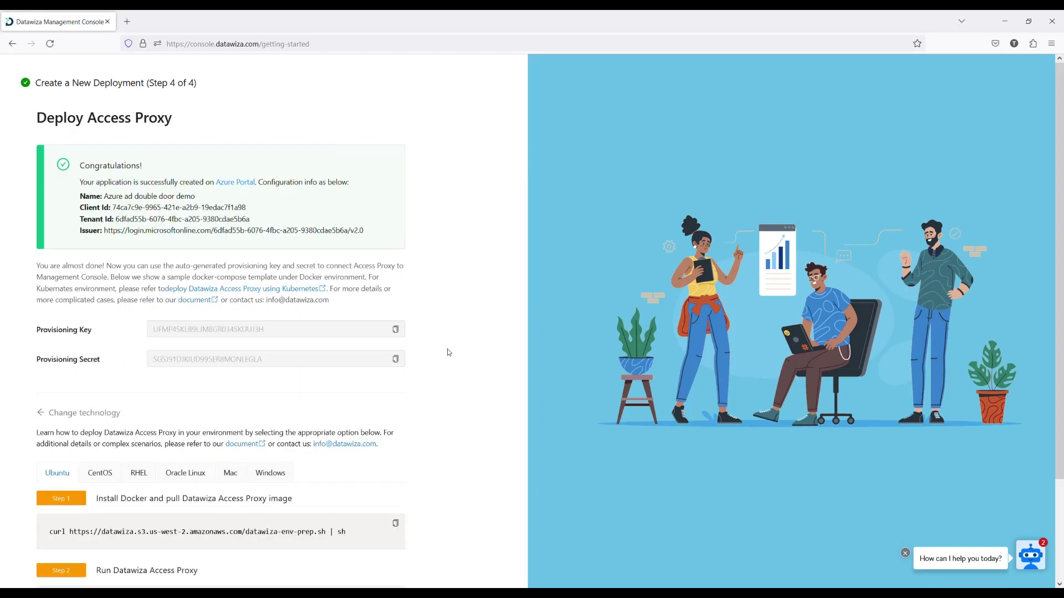
Copy the Step 1 command that installs Docker and pulls the access-proxy image.
scroll(447, 351, "down", 2)
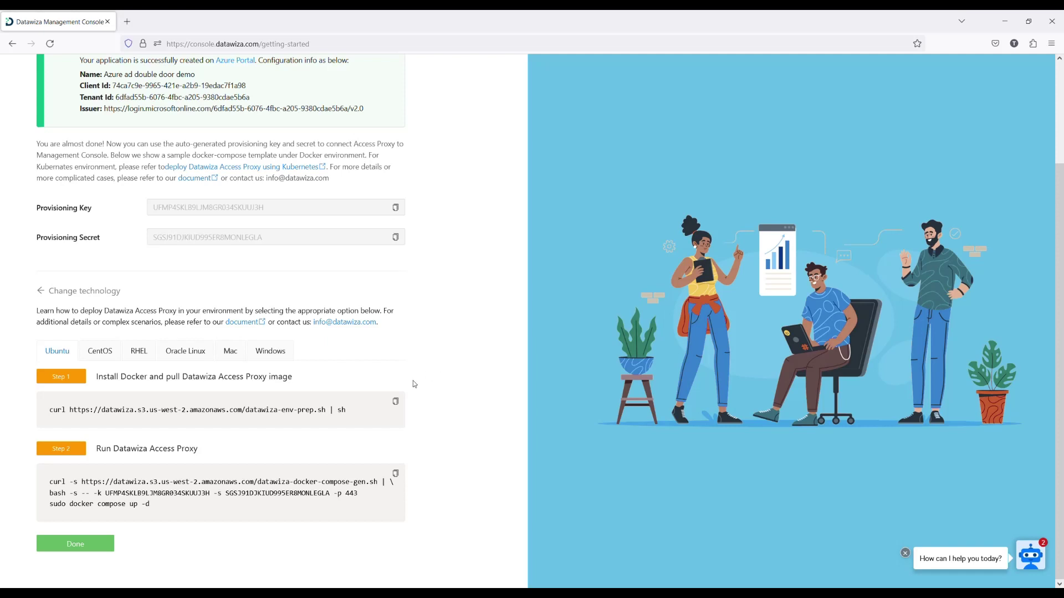
left_click(396, 403)
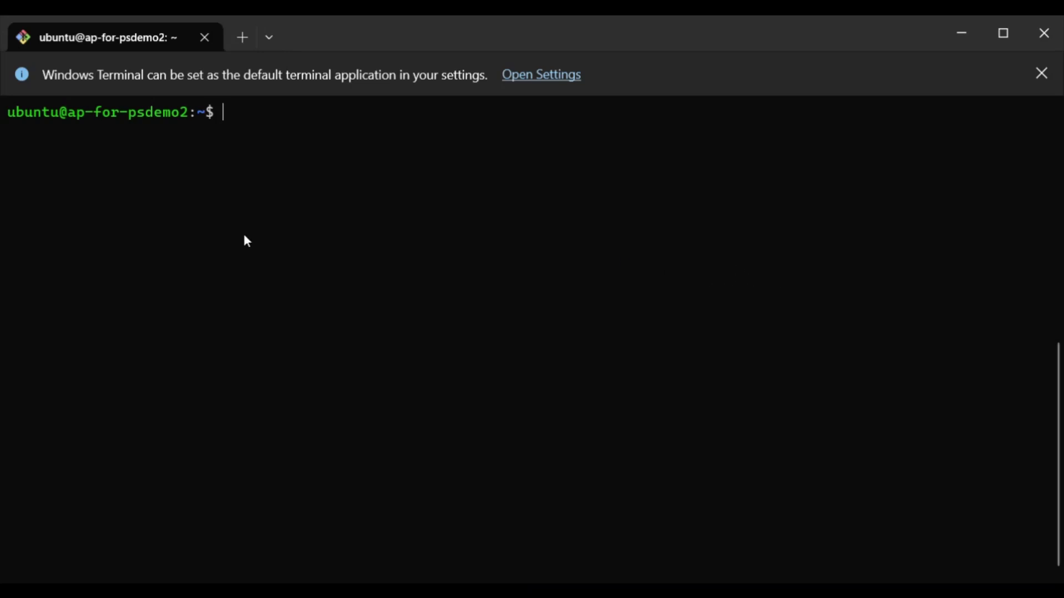
Run the datawiza-env-prep.sh script in the terminal to install Docker and pull the image.
key("ctrl+v")
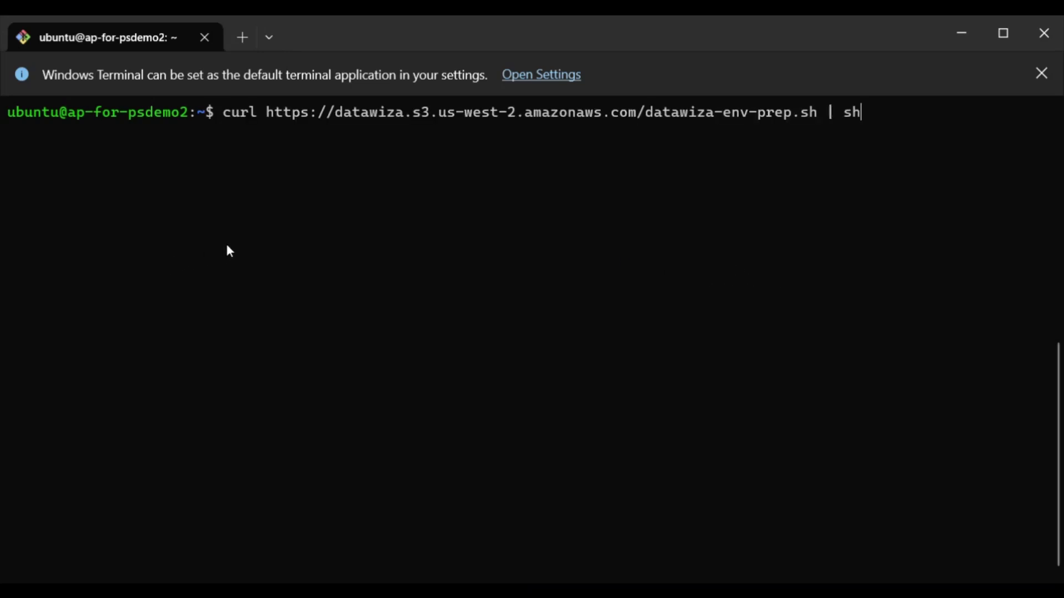
key("Return")
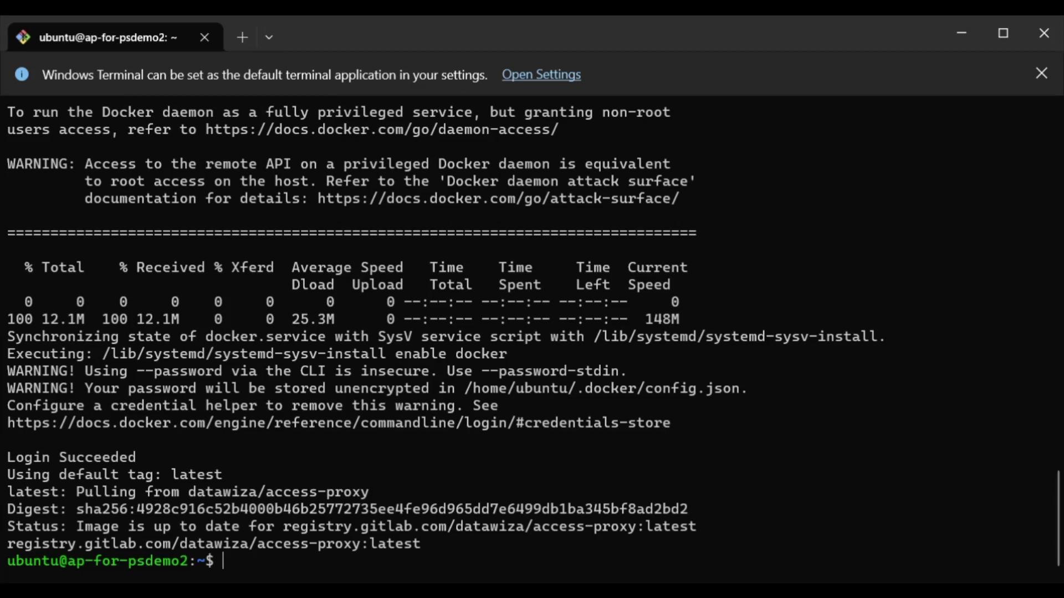
Paste and run the Step 2 docker-compose generation and startup commands in the terminal.
right_click(738, 273)
key("Return")
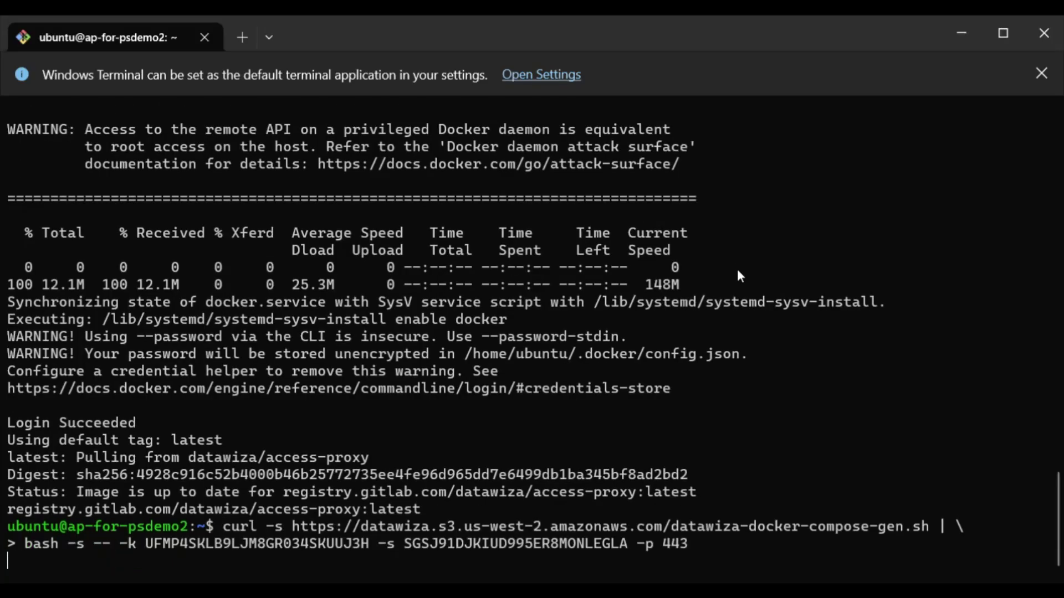